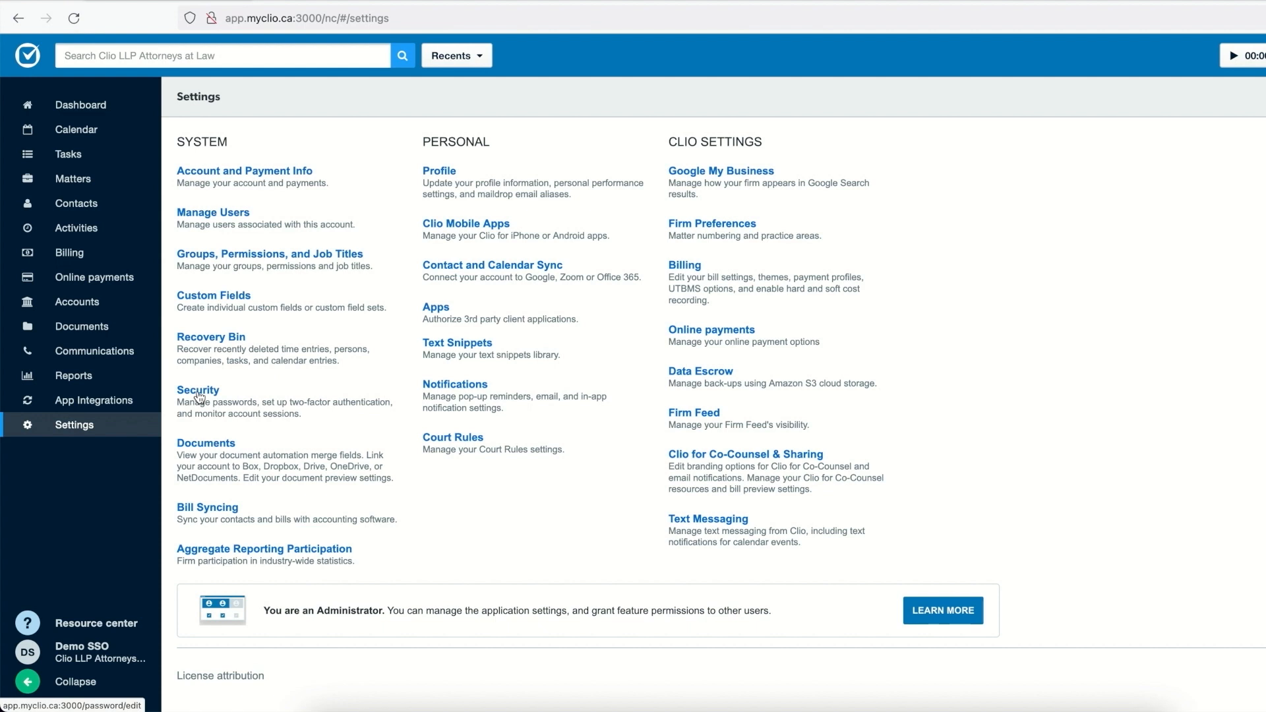
Step: Open the personal security settings from the system security settings and find the two-factor authentication section
{"action": "left_click", "coordinate": [199, 394]}
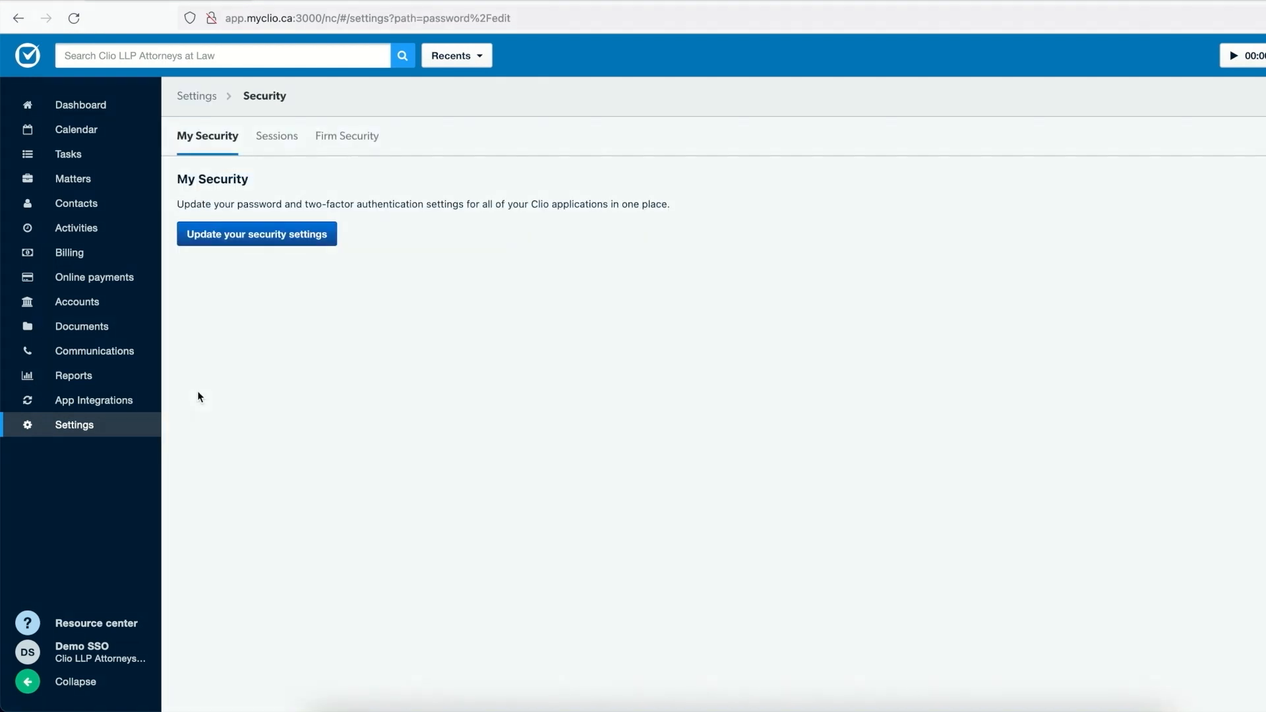
{"action": "left_click", "coordinate": [200, 235]}
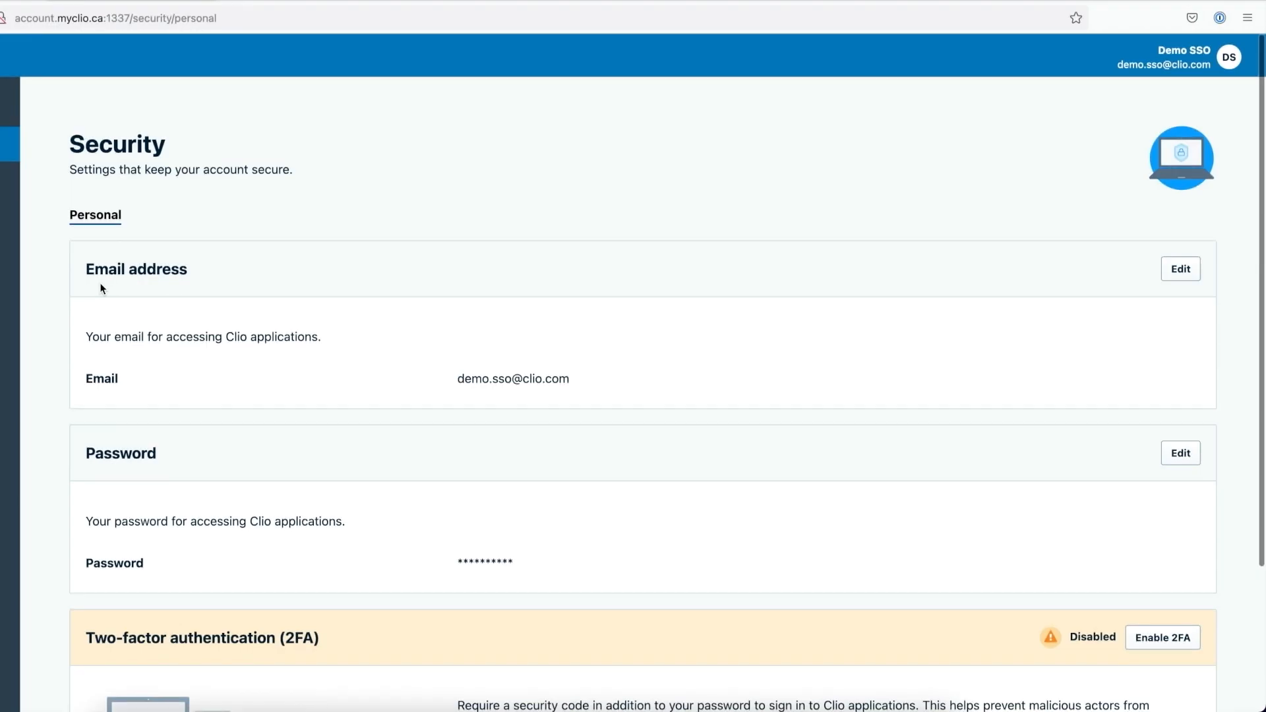
{"action": "scroll", "coordinate": [178, 333], "scroll_direction": "down", "scroll_amount": 3}
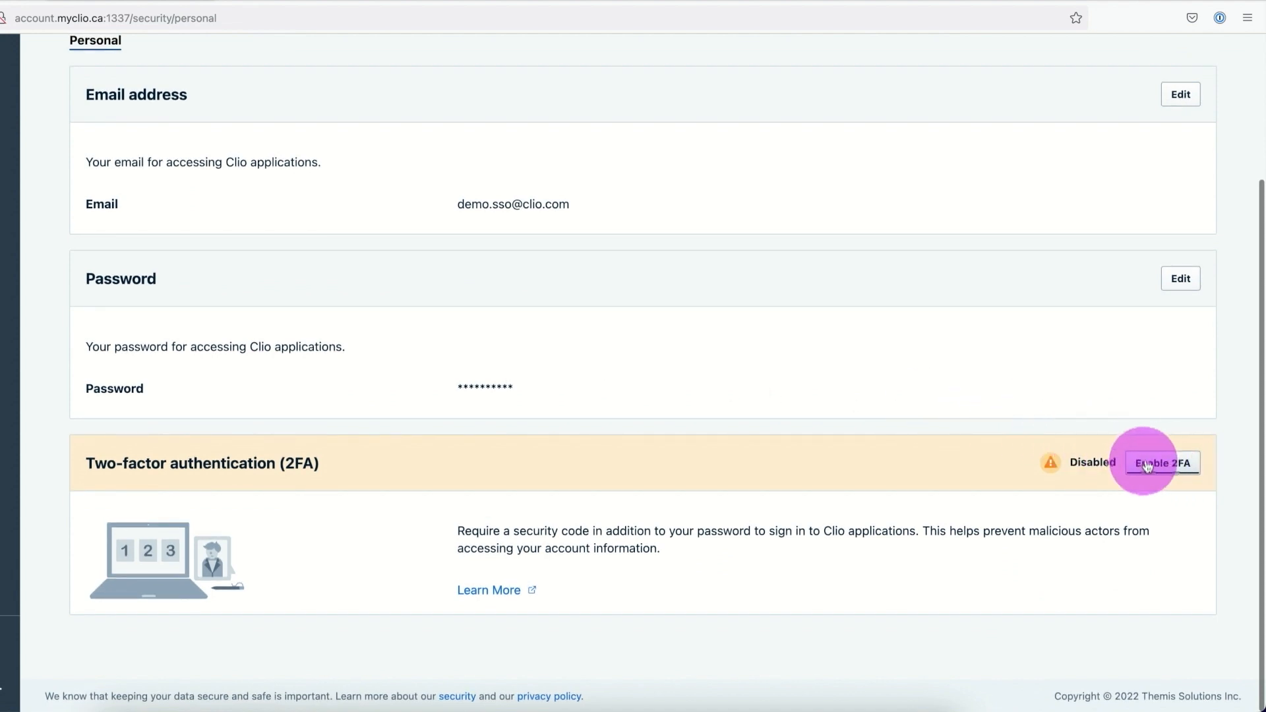
Step: Start enabling two-factor authentication and confirm it with the account password
{"action": "left_click", "coordinate": [1177, 465]}
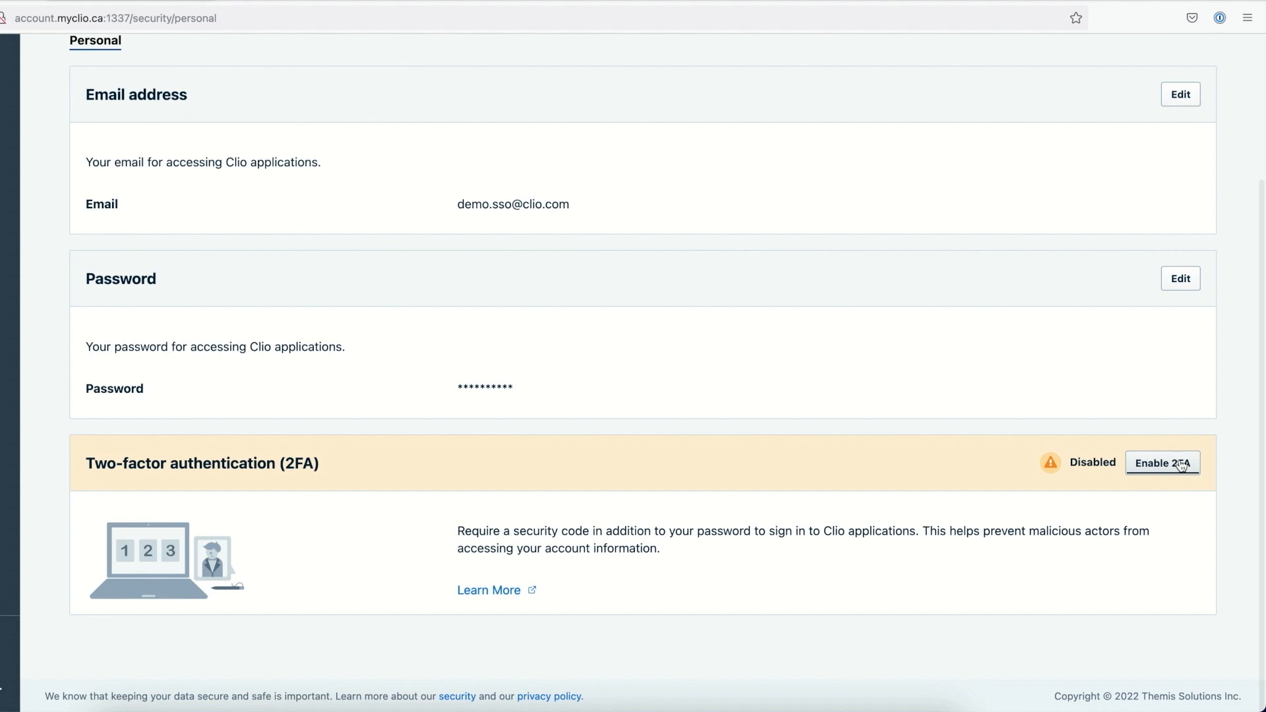
{"action": "left_click", "coordinate": [1163, 464]}
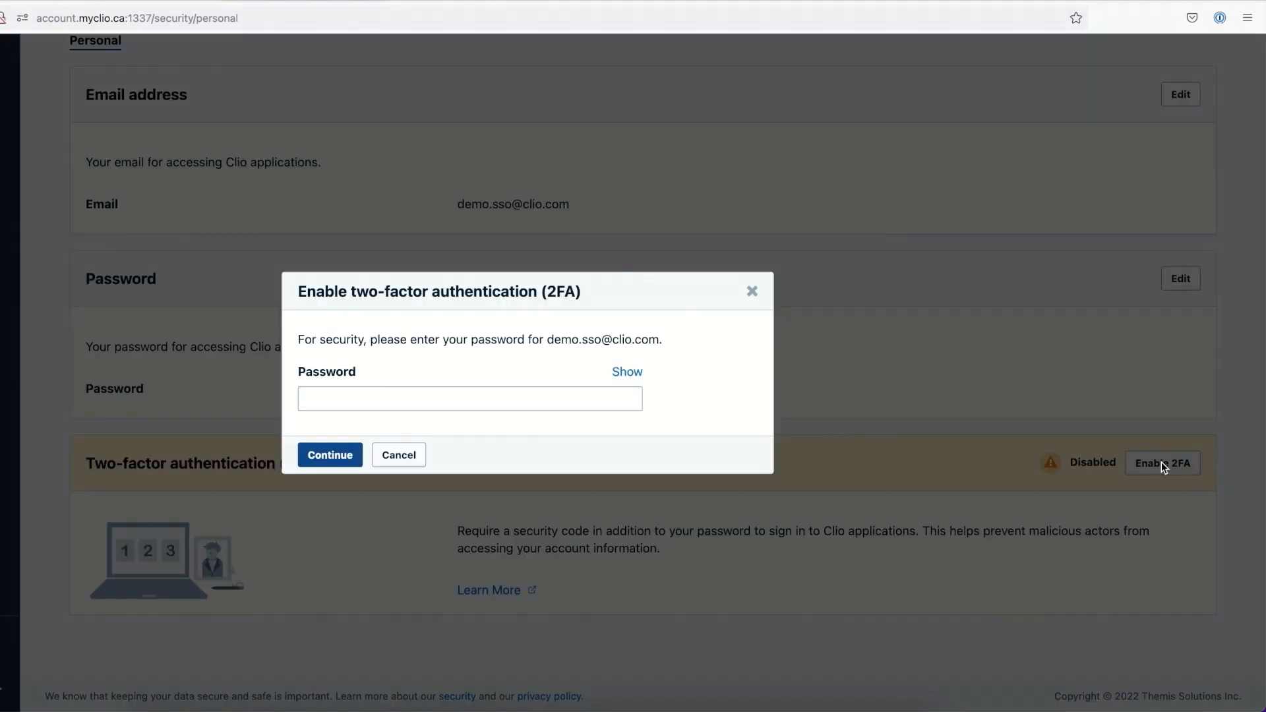
{"action": "left_click", "coordinate": [435, 397]}
{"action": "type", "text": "••••••••"}
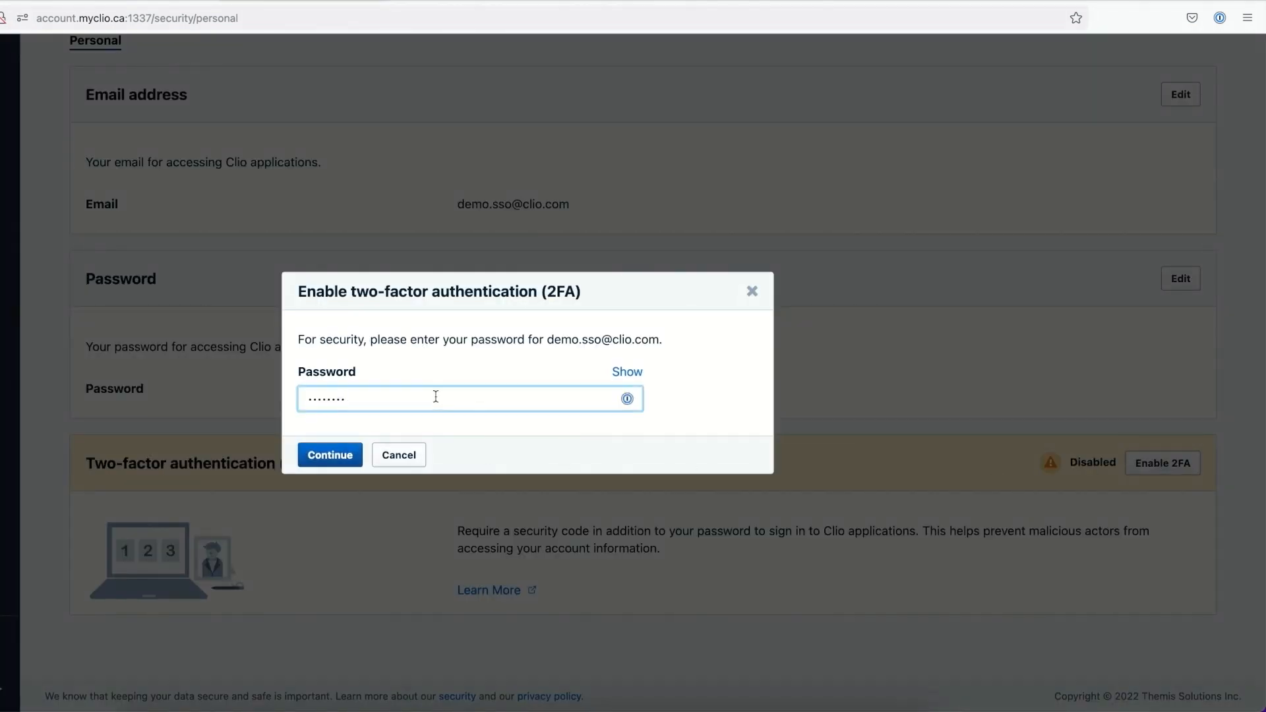
{"action": "left_click", "coordinate": [319, 456]}
{"action": "left_click", "coordinate": [323, 456]}
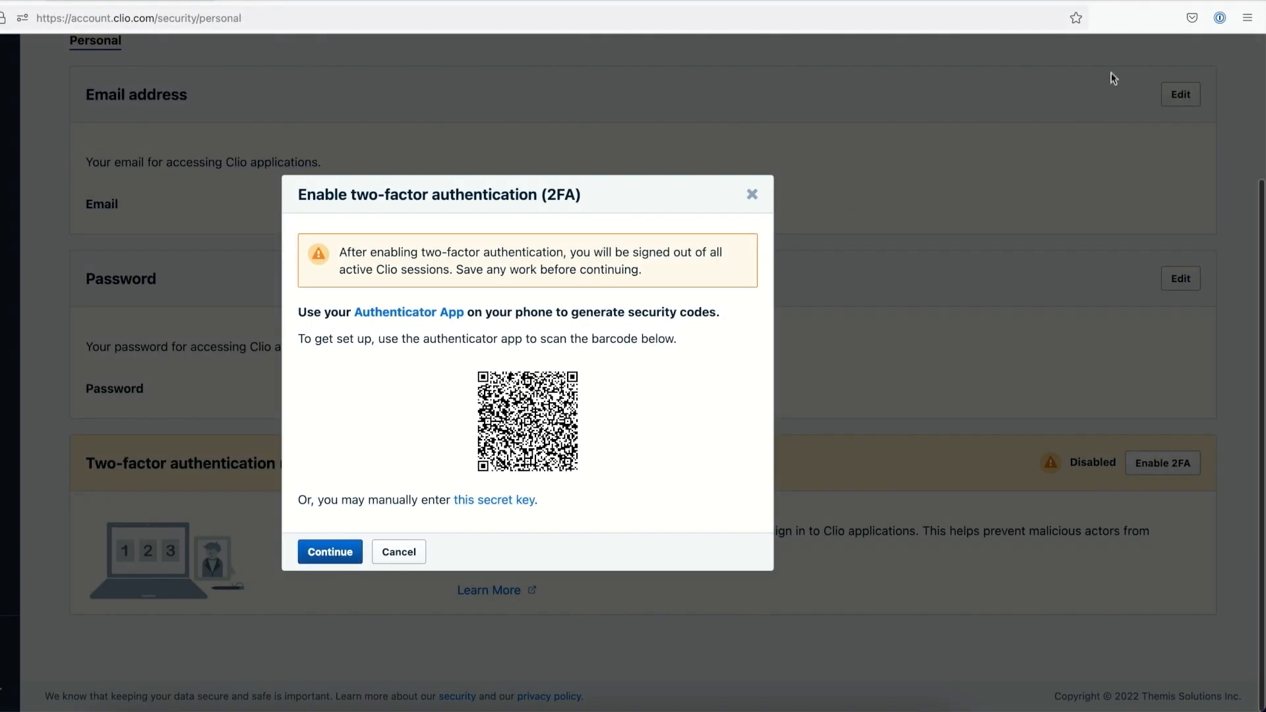
Step: Switch to 1Password, edit the Clio Profile item and add a new field of type One-Time Password
{"action": "left_click", "coordinate": [1220, 18]}
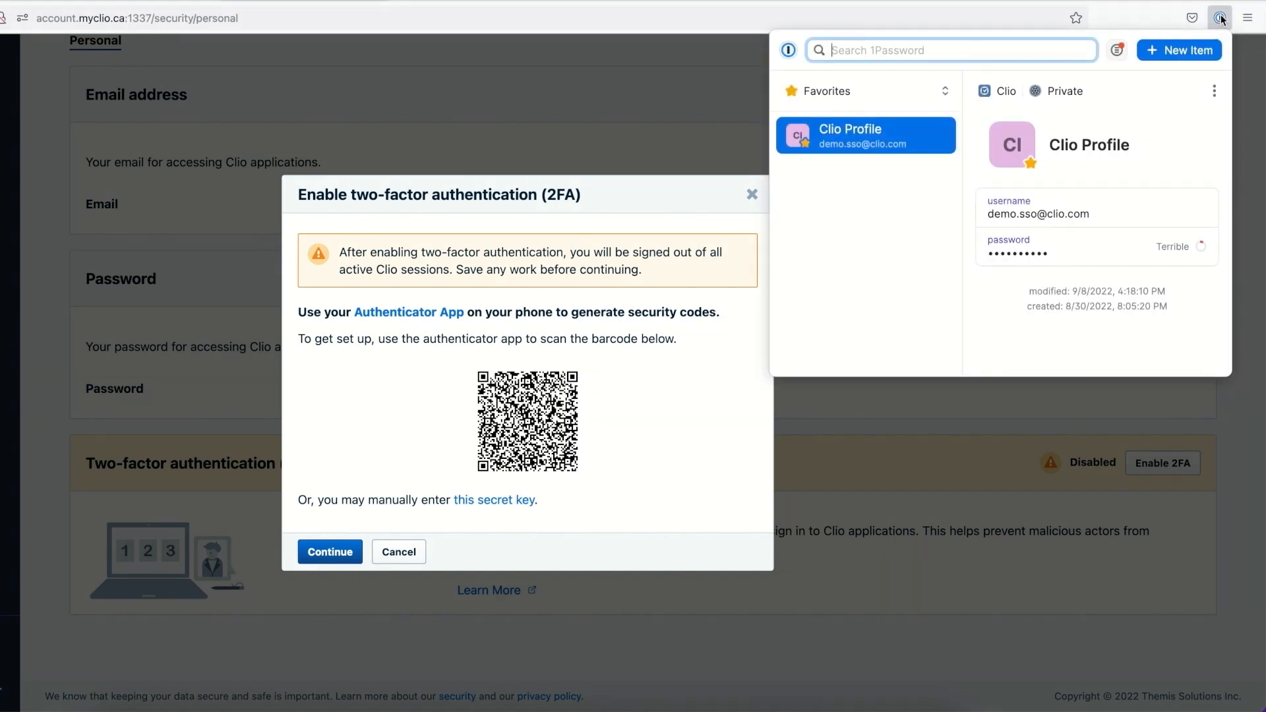
{"action": "left_click", "coordinate": [1215, 91]}
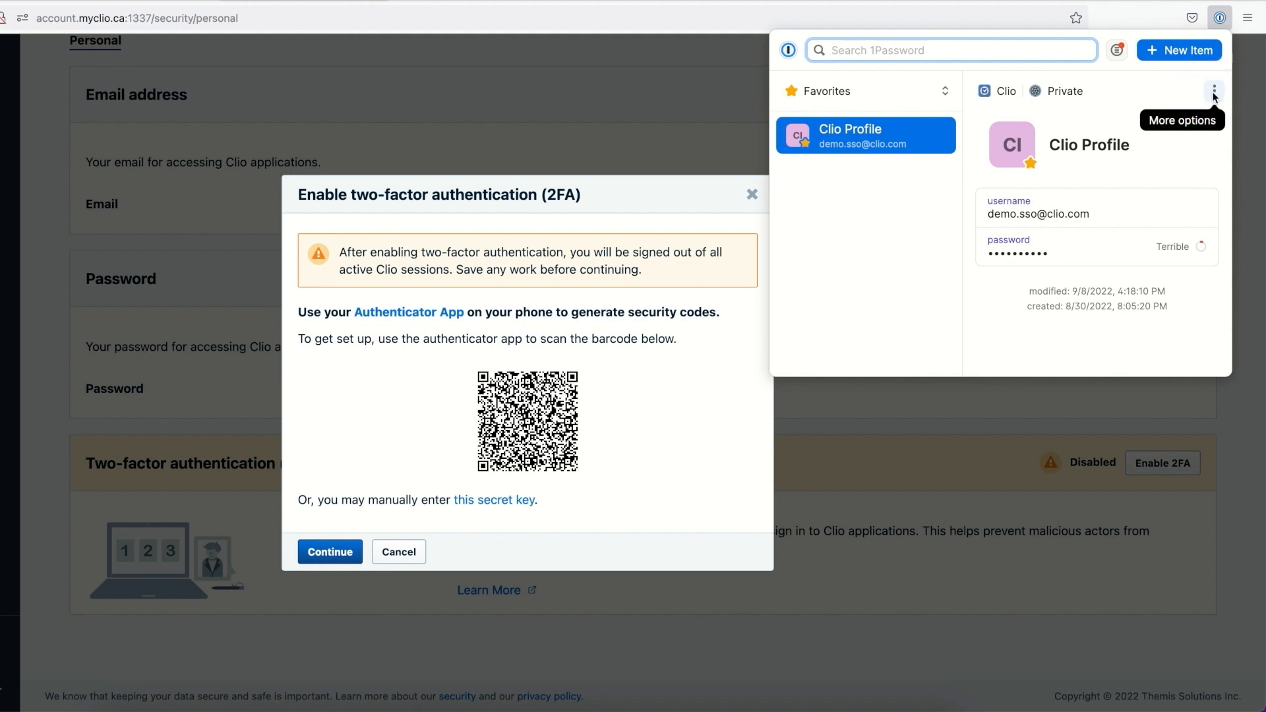
{"action": "left_click", "coordinate": [1213, 93]}
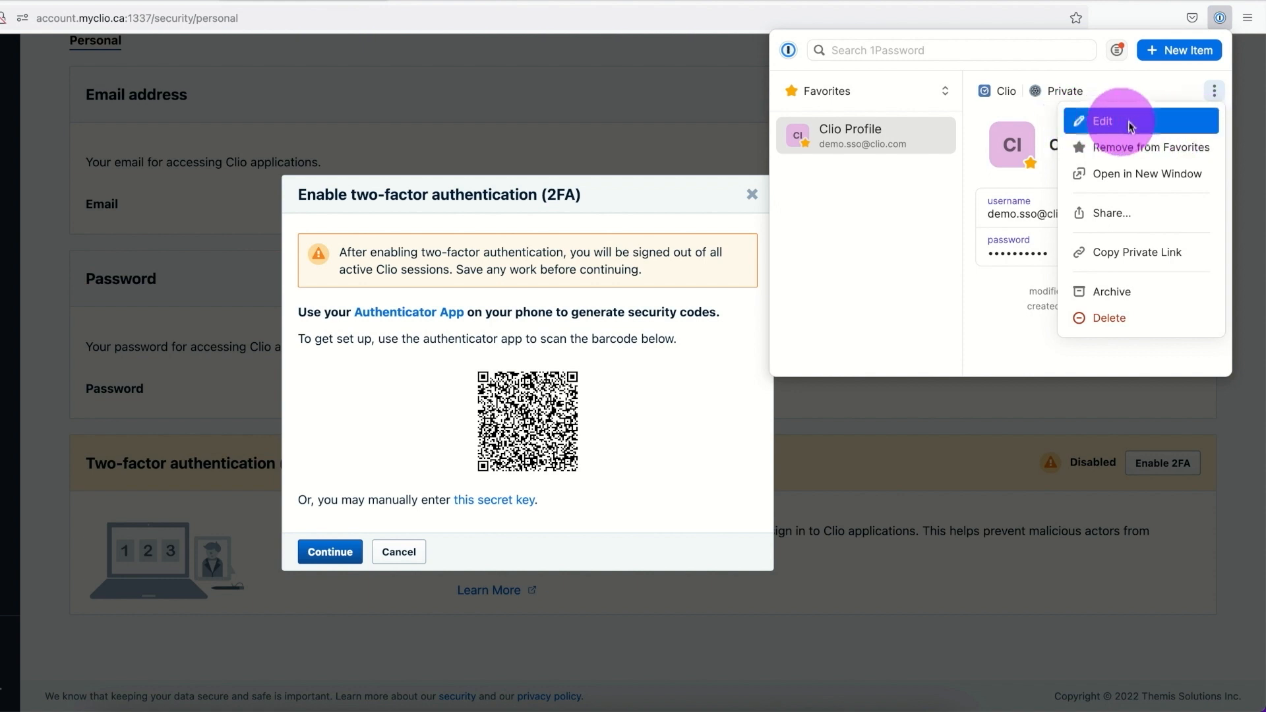
{"action": "left_click", "coordinate": [1085, 121]}
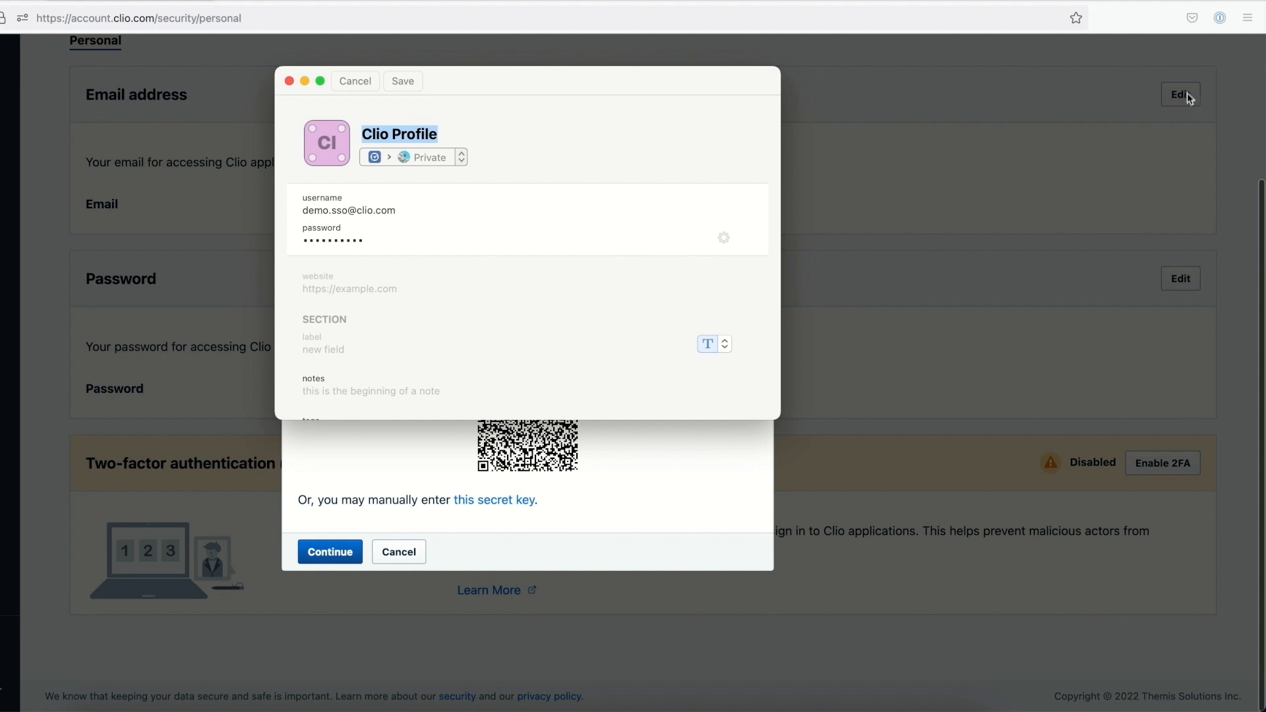
{"action": "left_click", "coordinate": [716, 343]}
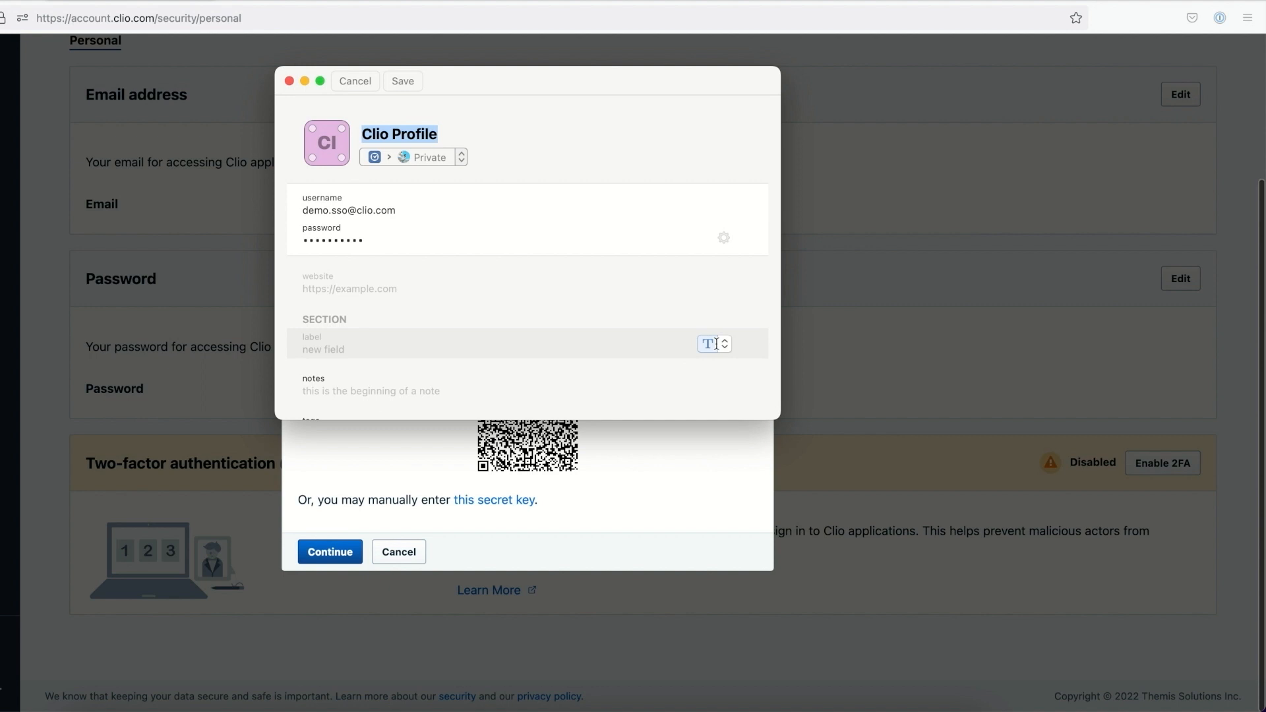
{"action": "left_click", "coordinate": [717, 343]}
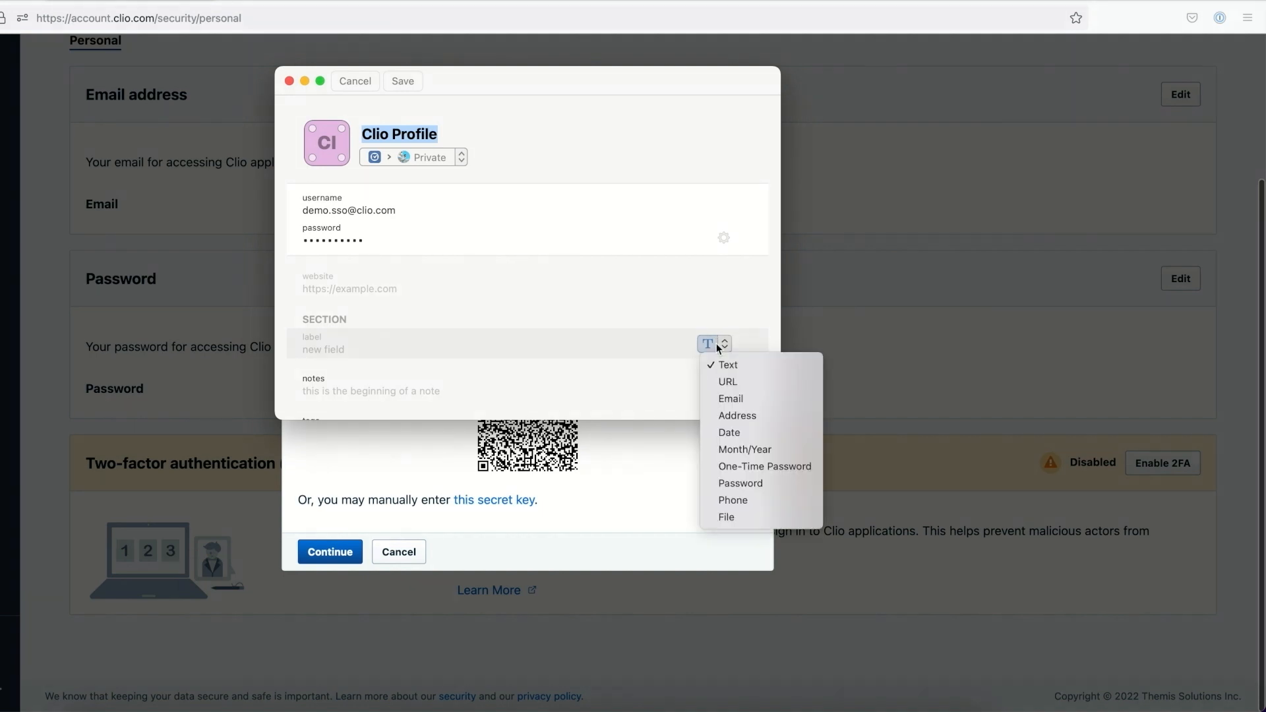
{"action": "left_click", "coordinate": [724, 469]}
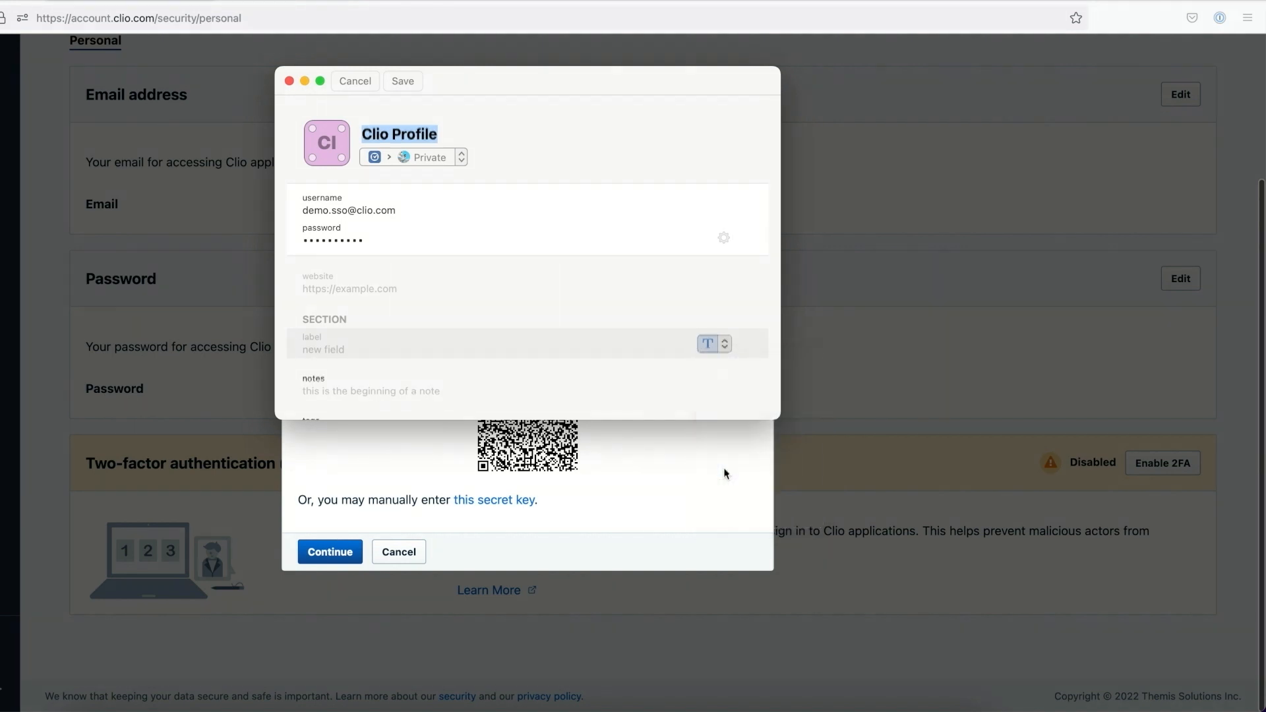
Step: Scan the 2FA setup QR code into the Clio Profile's one-time password field and save the item
{"action": "left_click", "coordinate": [676, 344]}
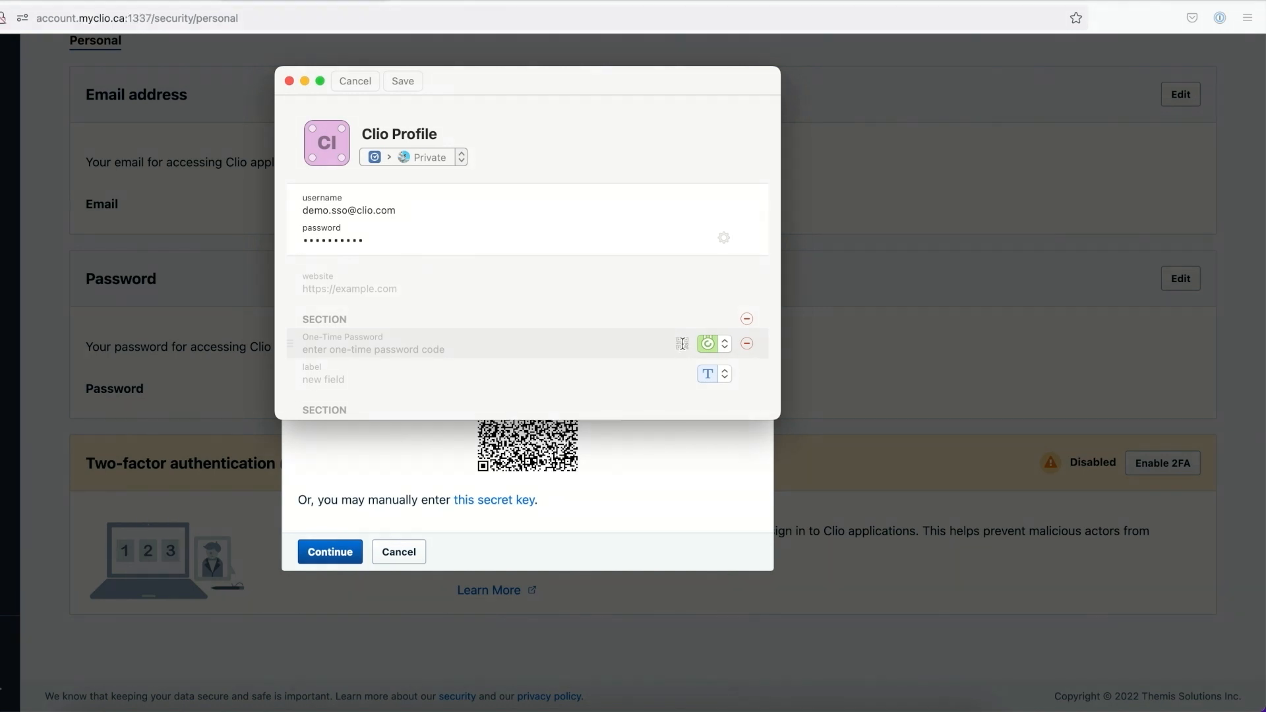
{"action": "left_click", "coordinate": [682, 343]}
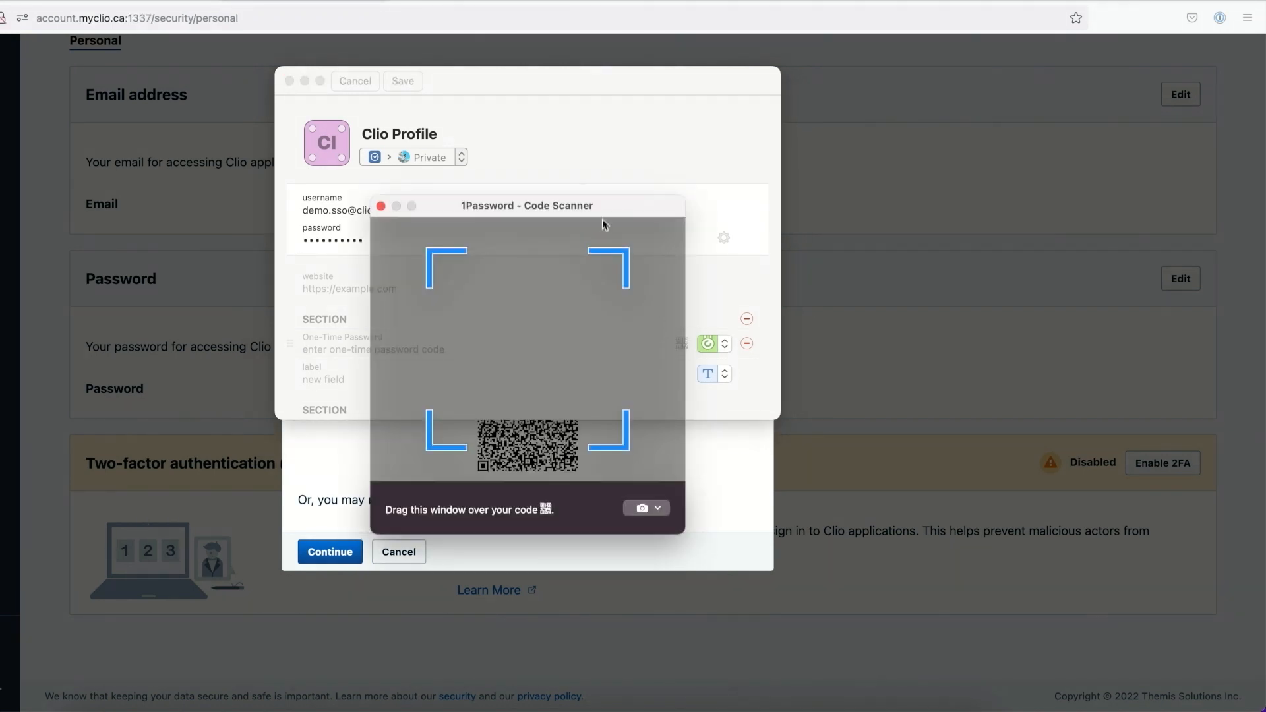
{"action": "left_click_drag", "start_coordinate": [512, 81], "coordinate": [951, 136]}
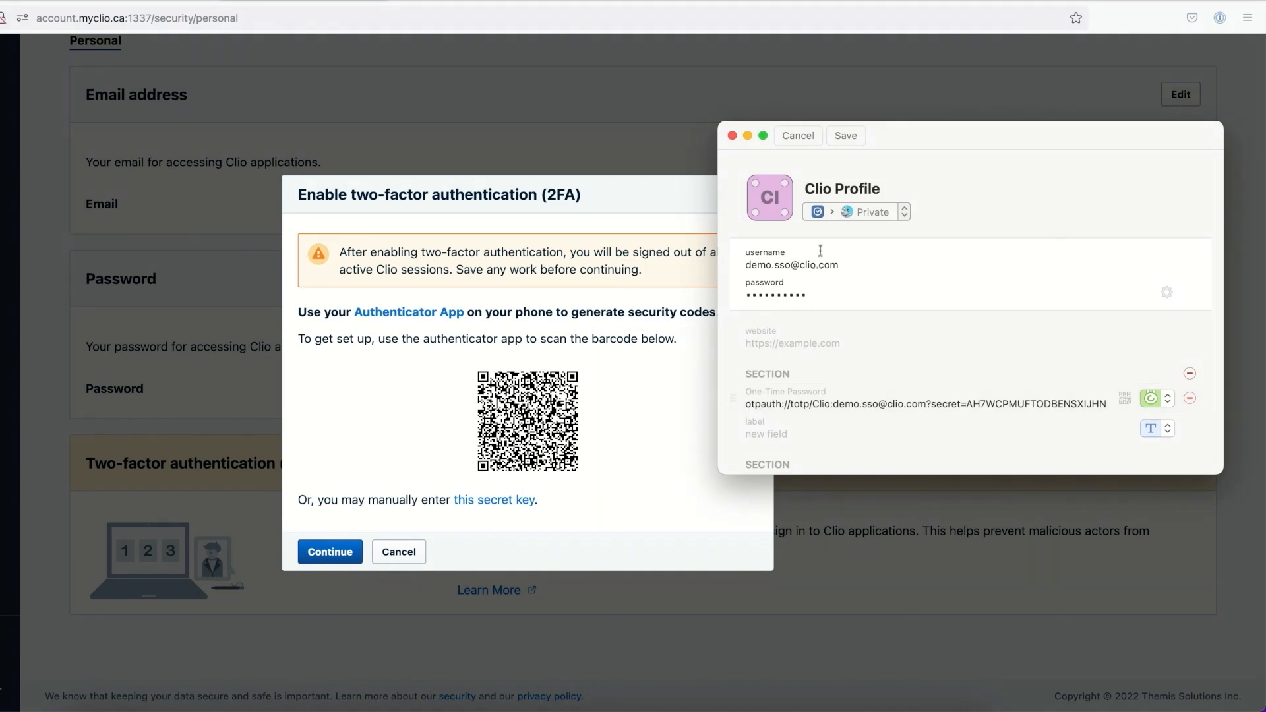
{"action": "left_click", "coordinate": [849, 136]}
{"action": "left_click", "coordinate": [845, 135]}
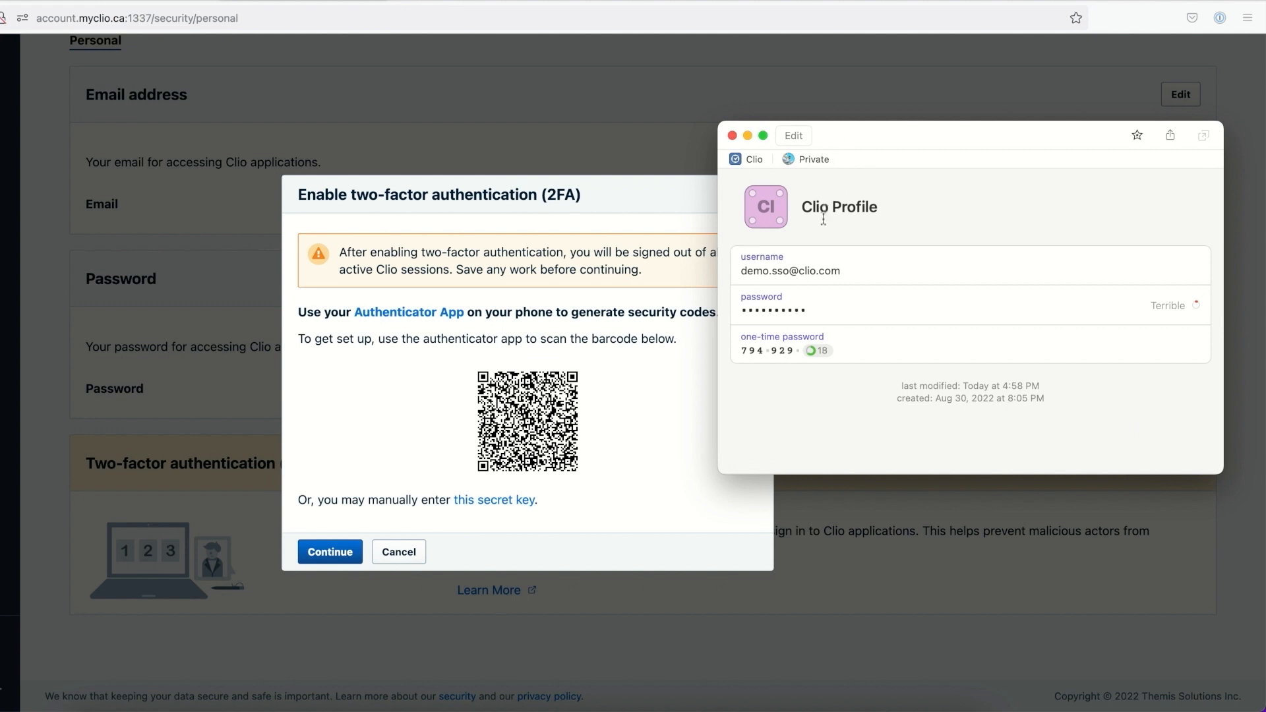
Step: Continue the 2FA setup, copy the current one-time password from 1Password and submit it as the security code
{"action": "mouse_move", "coordinate": [784, 340]}
{"action": "mouse_move", "coordinate": [750, 346]}
{"action": "left_mouse_down"}
{"action": "mouse_move", "coordinate": [831, 346]}
{"action": "mouse_move", "coordinate": [753, 346]}
{"action": "left_mouse_up"}
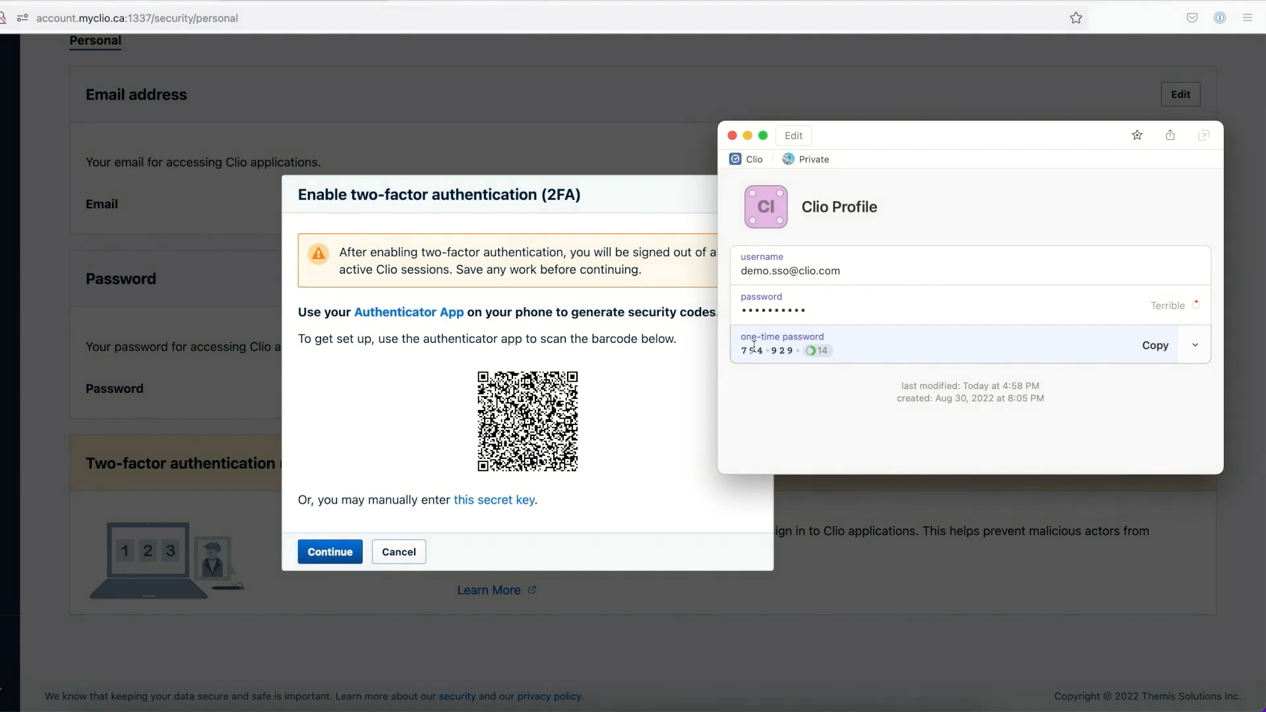
{"action": "left_click", "coordinate": [337, 555]}
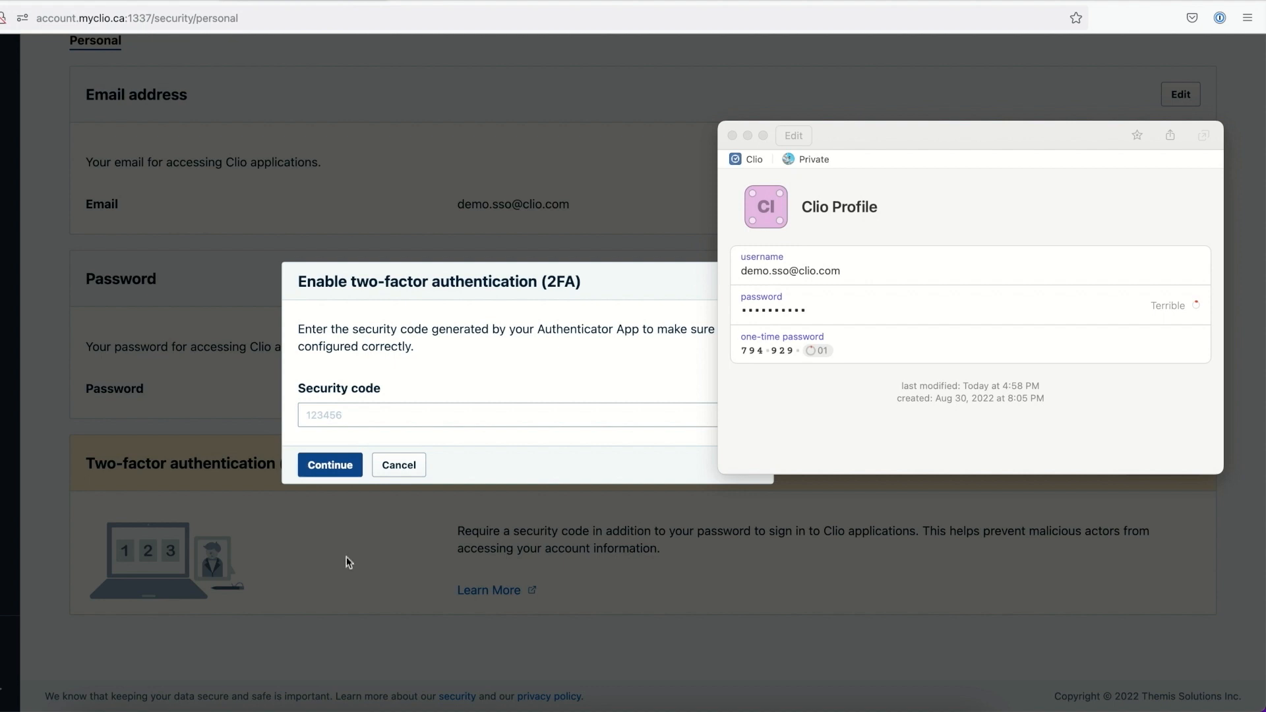
{"action": "mouse_move", "coordinate": [759, 362]}
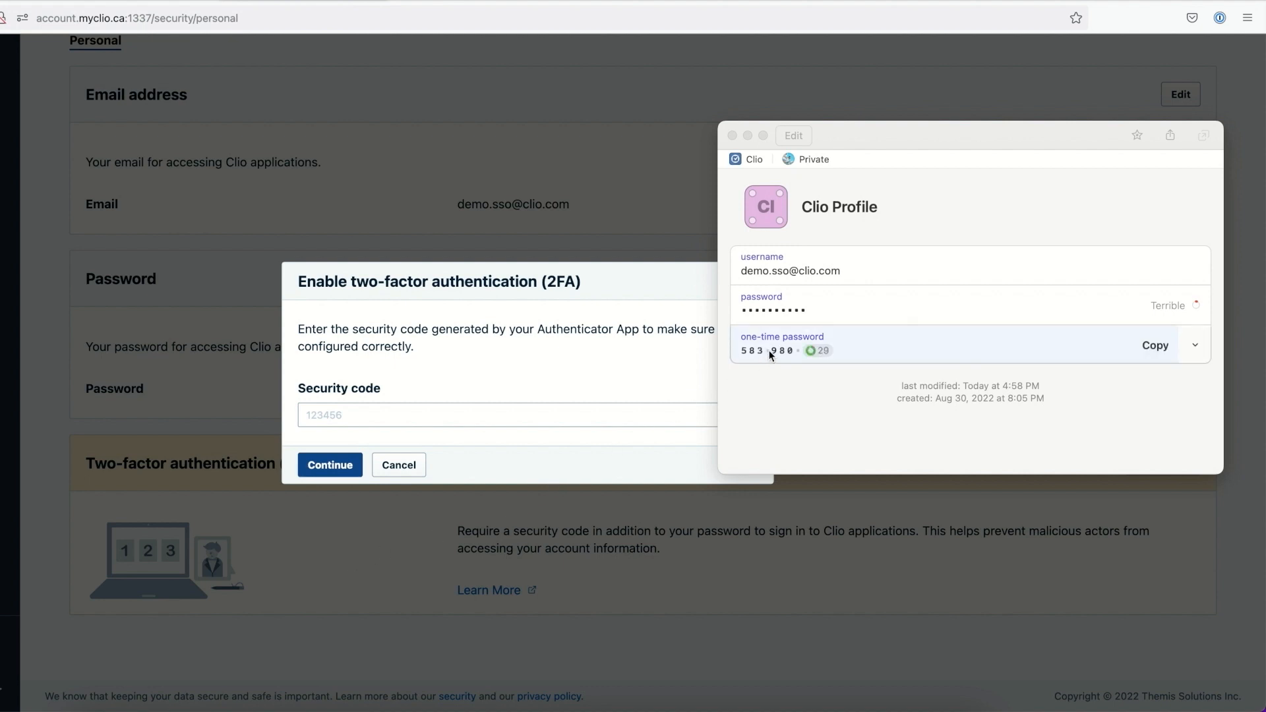
{"action": "left_click", "coordinate": [775, 352]}
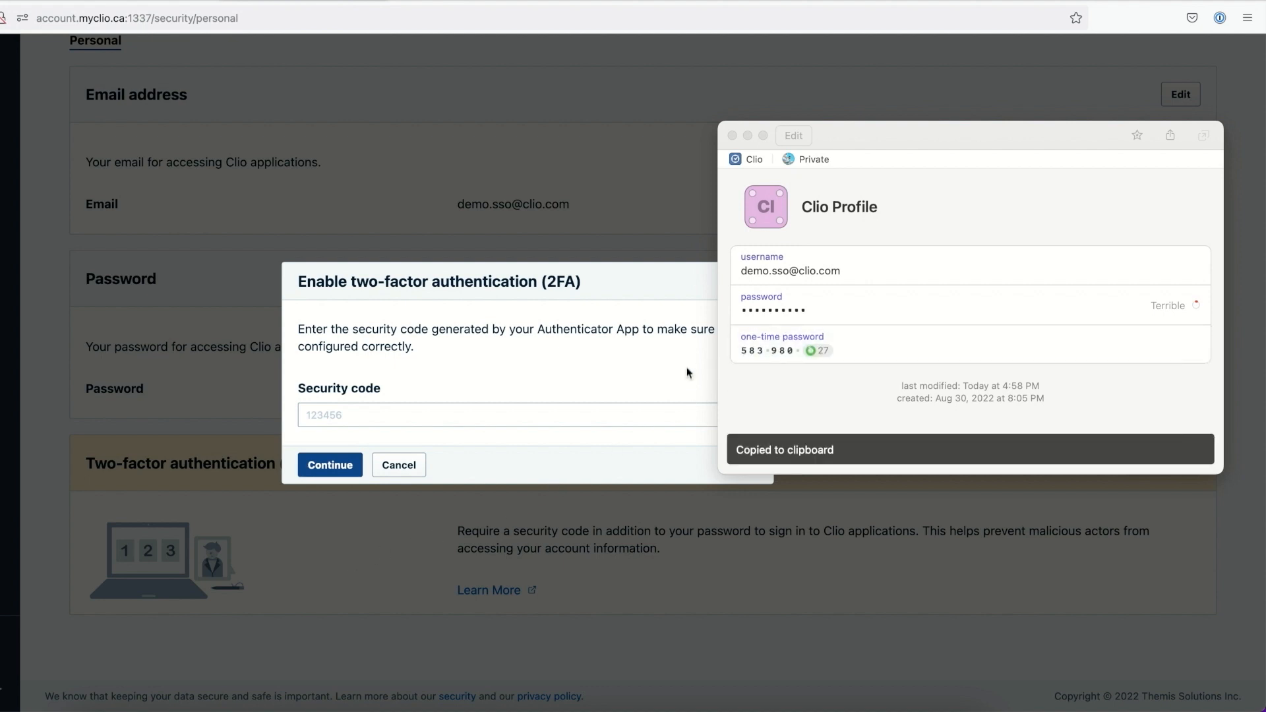
{"action": "left_click", "coordinate": [322, 417]}
{"action": "key", "text": "super+v"}
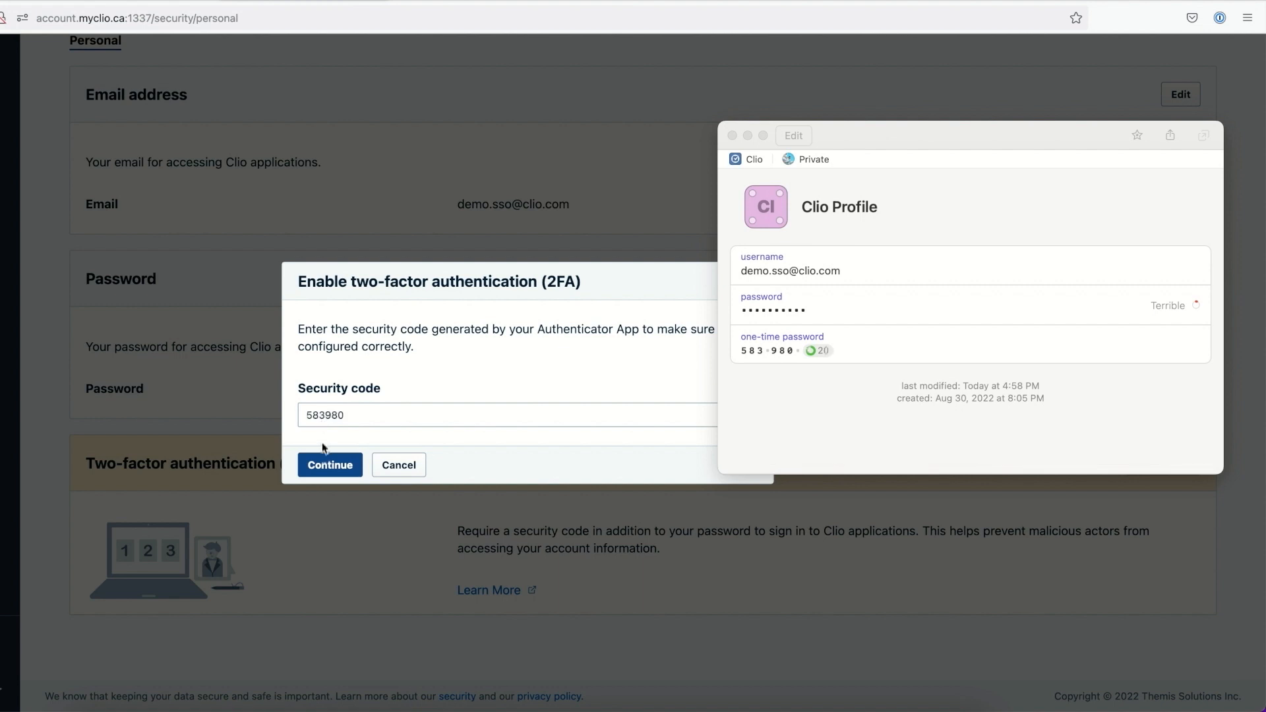
{"action": "left_click", "coordinate": [326, 472]}
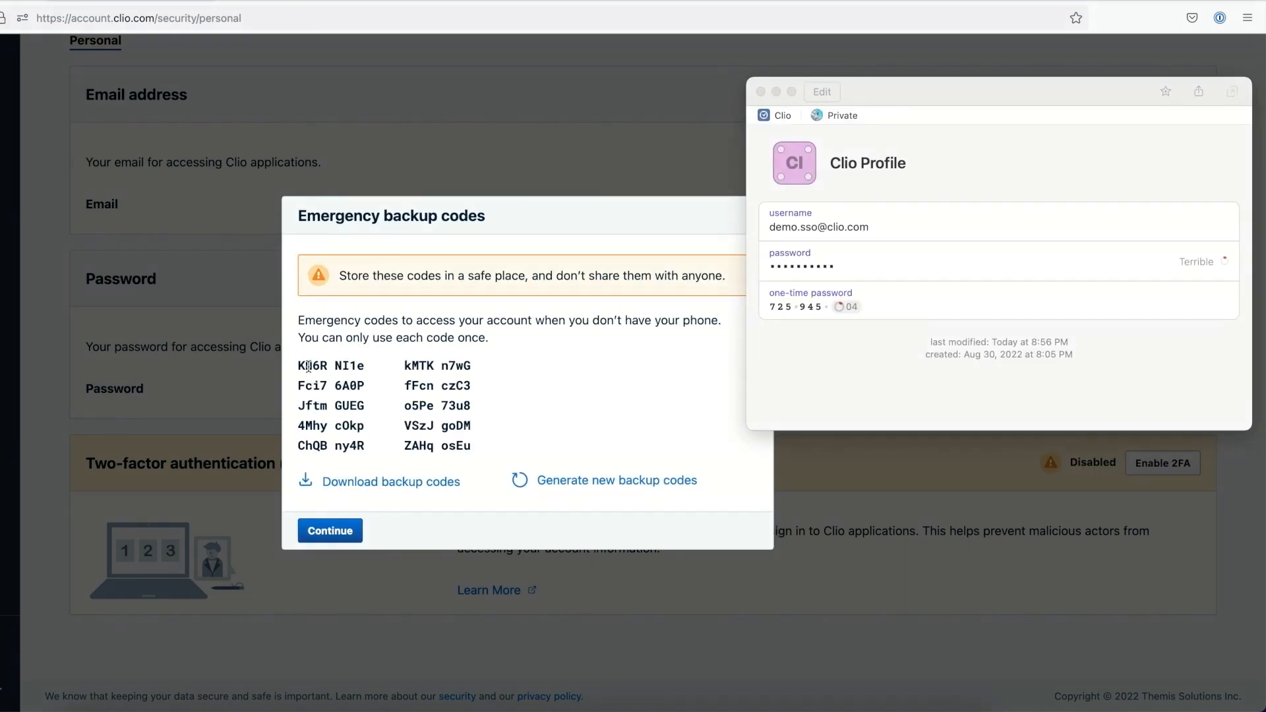
Step: Proceed past the emergency backup codes and enable push notifications for two-factor authentication
{"action": "left_click_drag", "start_coordinate": [309, 366], "coordinate": [361, 384]}
{"action": "left_click", "coordinate": [333, 531]}
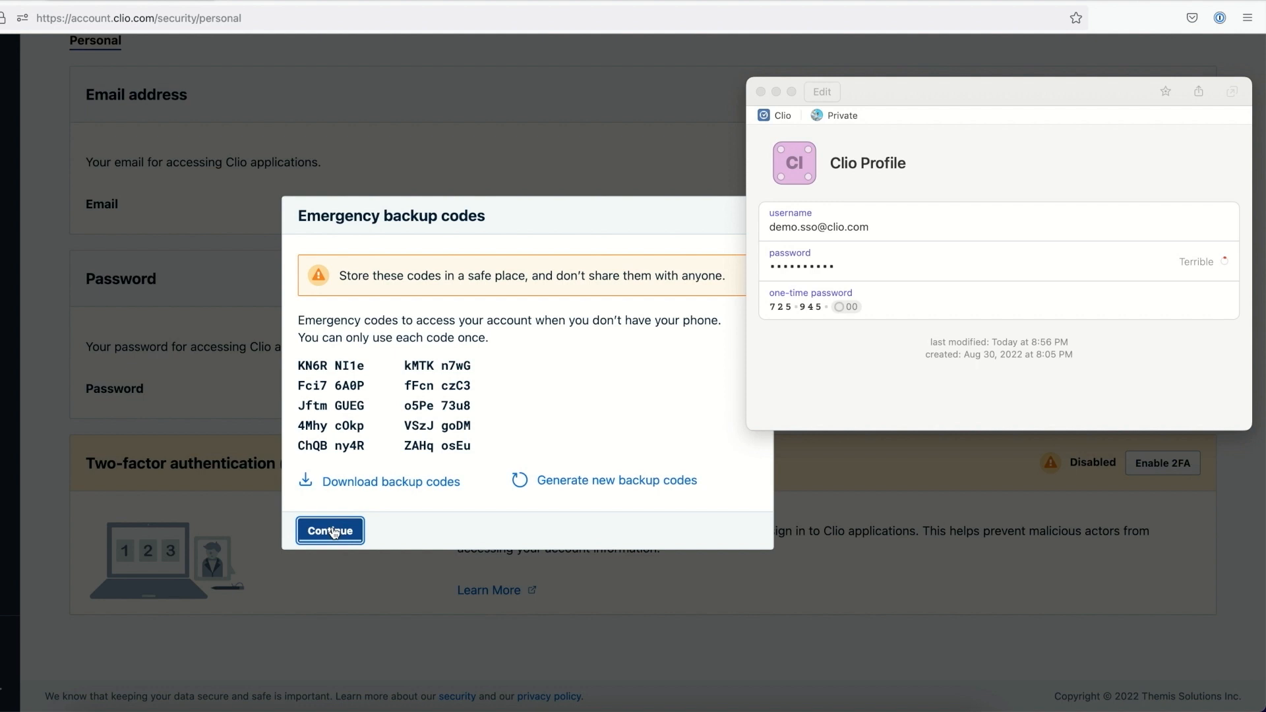
{"action": "left_click", "coordinate": [333, 531]}
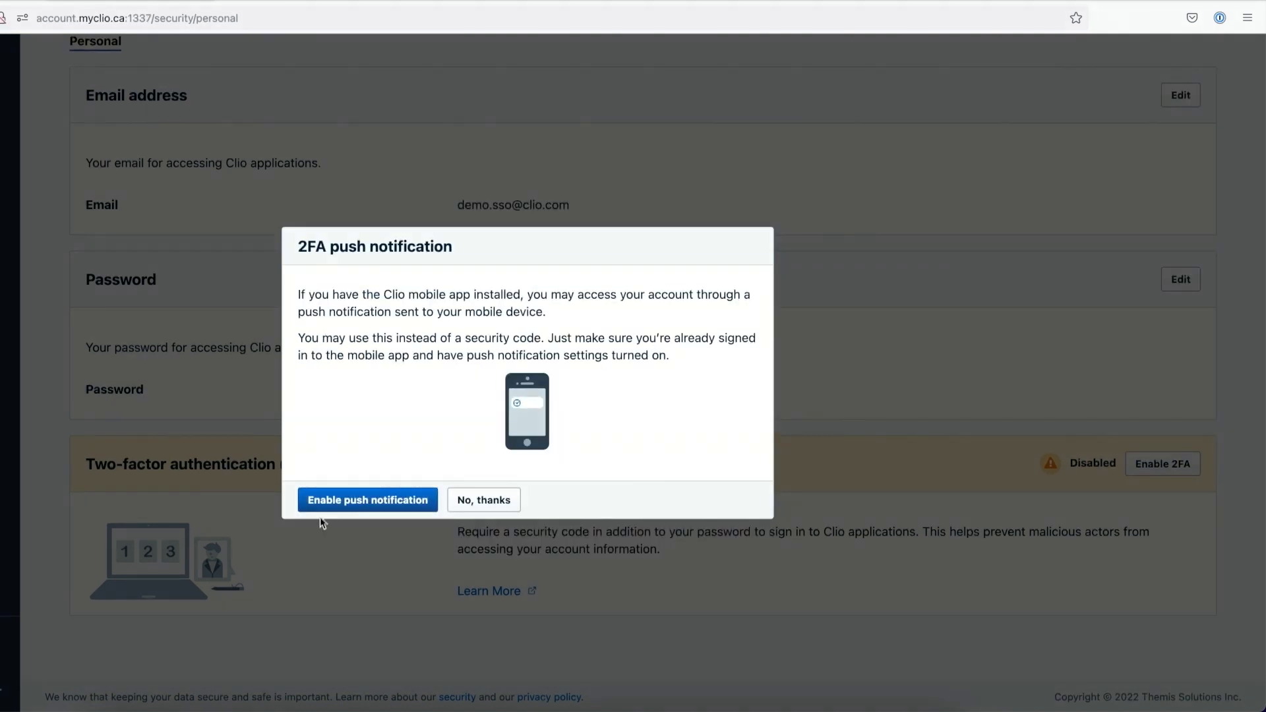
{"action": "left_click", "coordinate": [354, 501]}
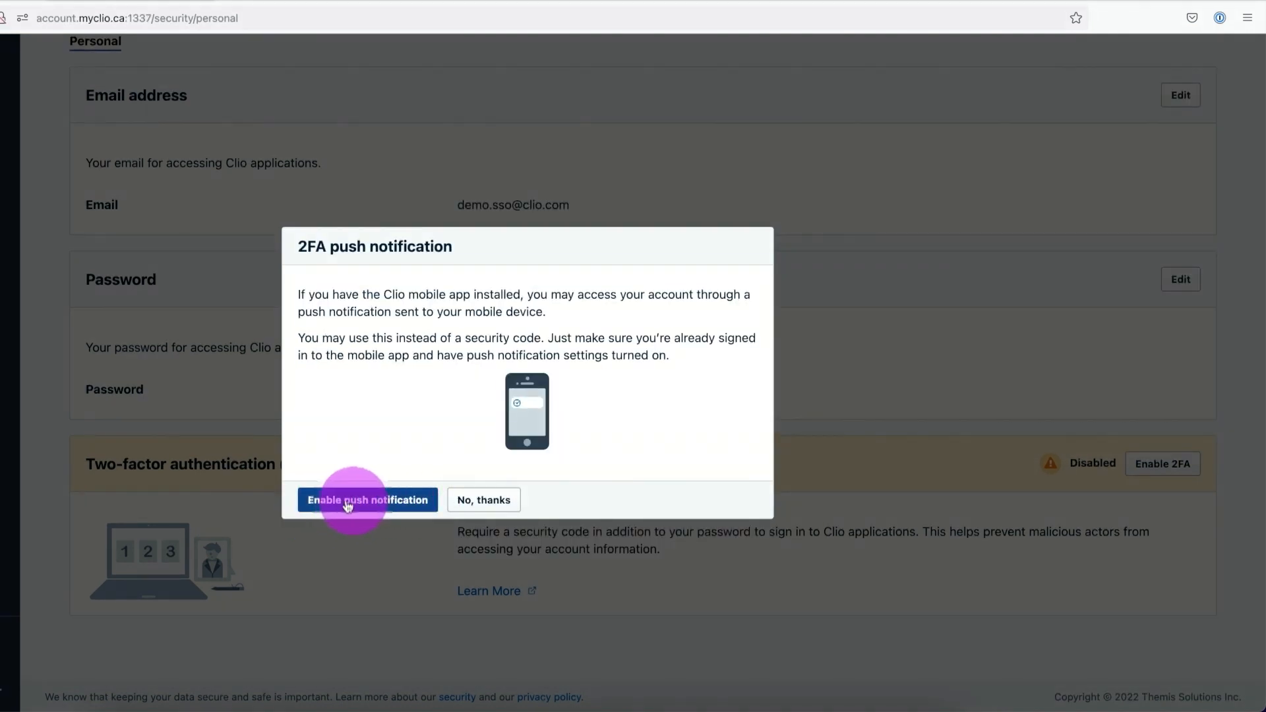
{"action": "left_click", "coordinate": [421, 501]}
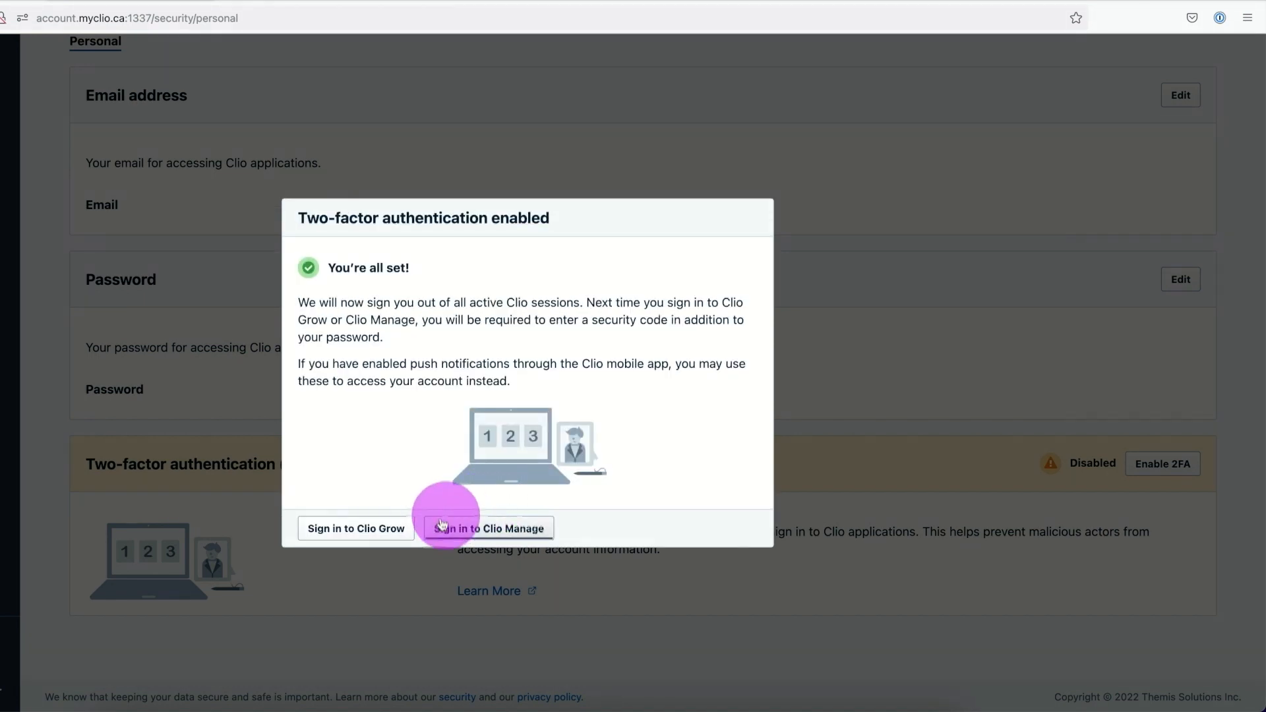